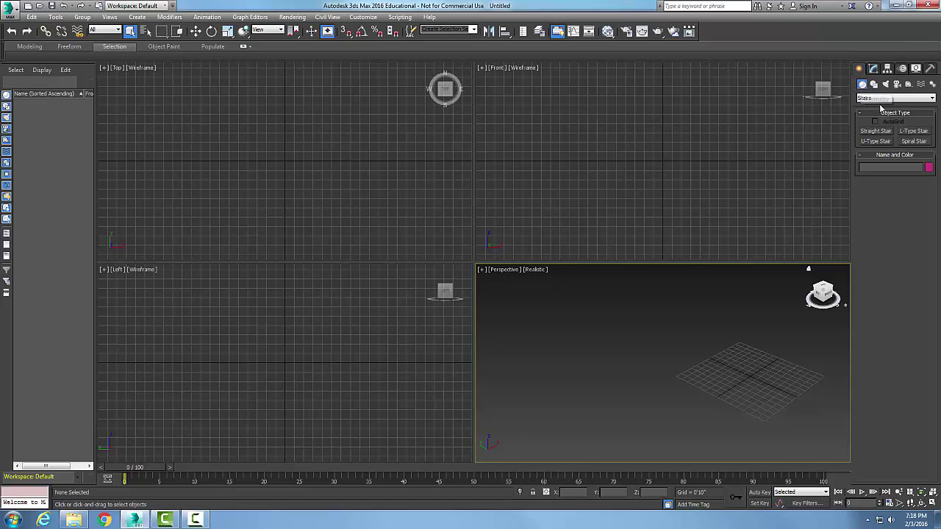
Switch the Create panel's Geometry category list to Stairs
left_click(932, 98)
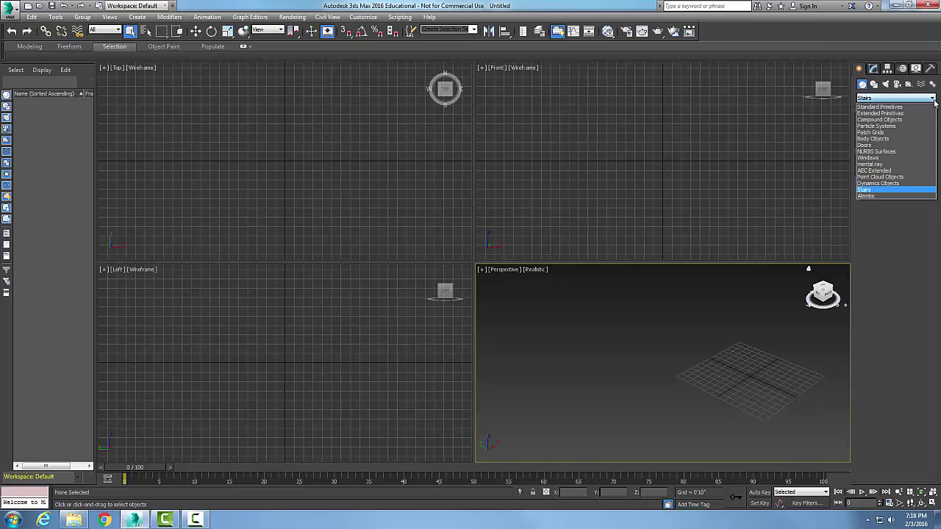
left_click(876, 190)
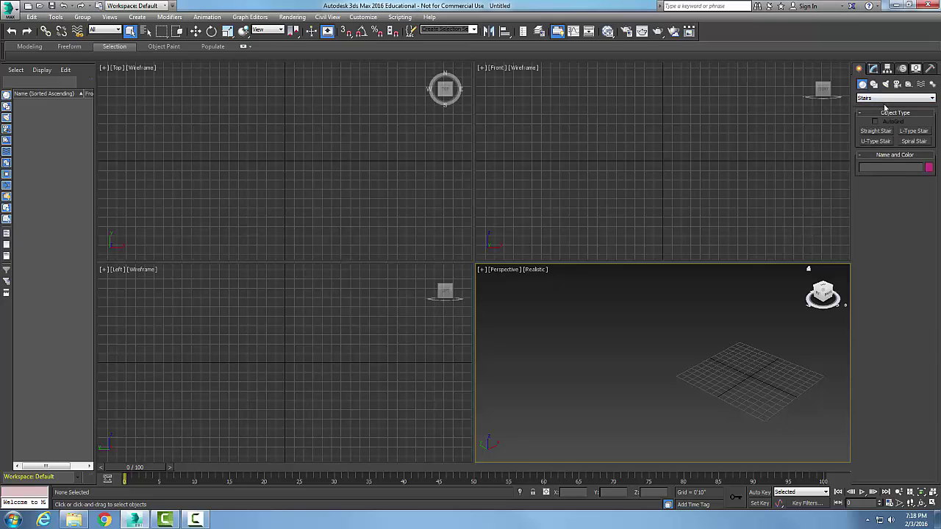
Draw a U-type stair in the Top viewport with 12'0 2/16" flights and 3'1 7/16" width
left_click(873, 142)
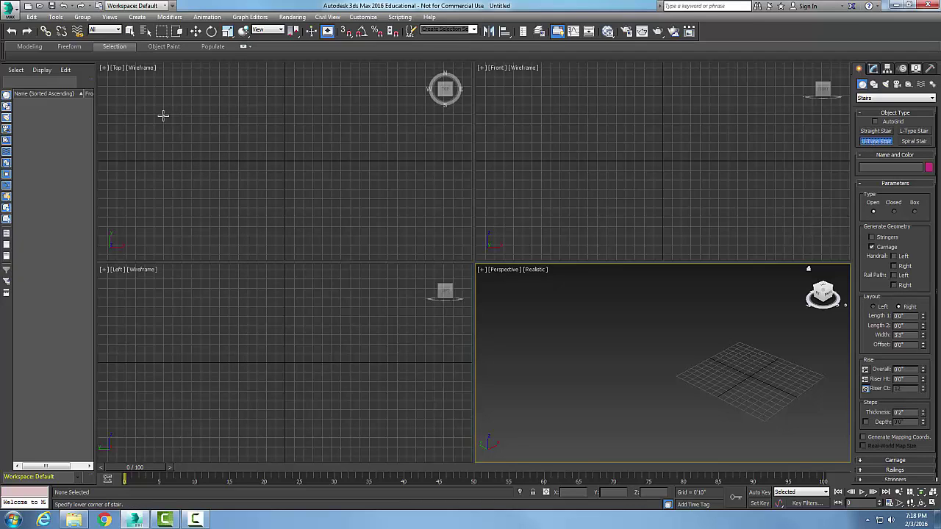
left_click_drag(163, 115, 298, 113)
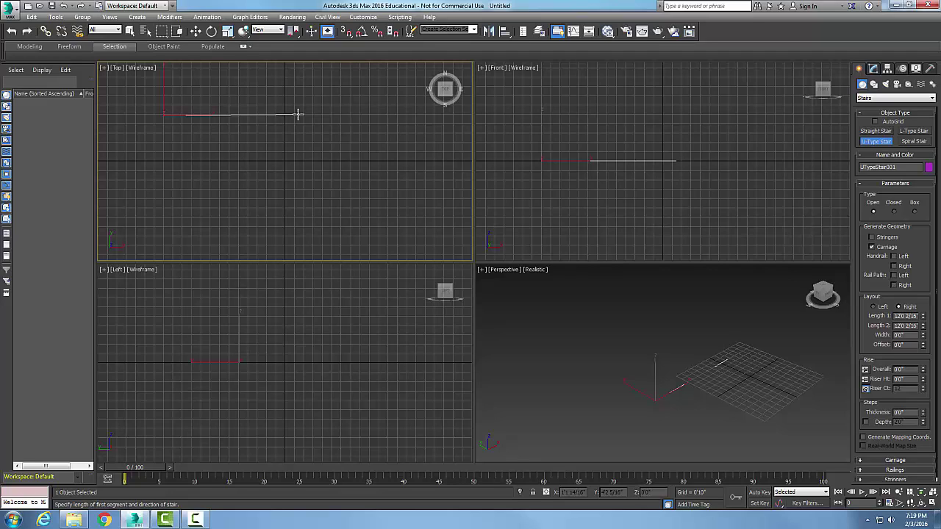
left_click_drag(297, 114, 297, 112)
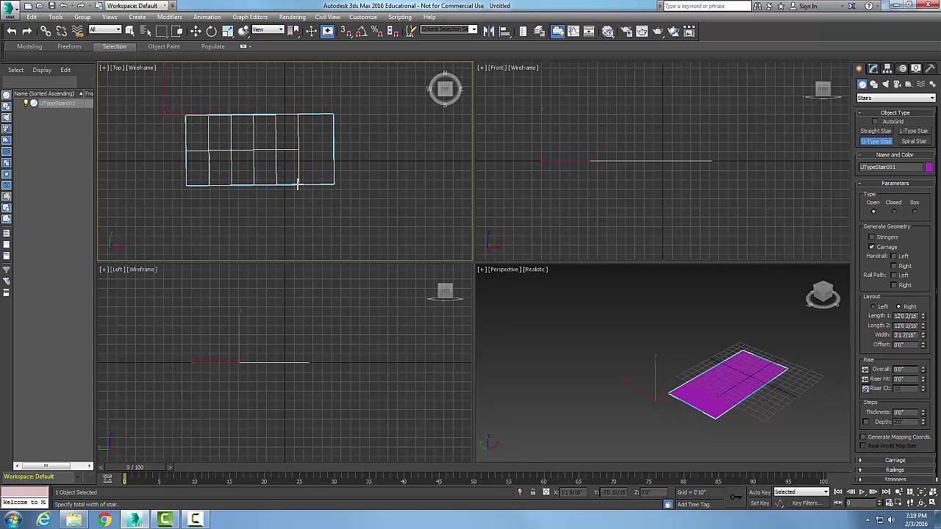
left_click(298, 185)
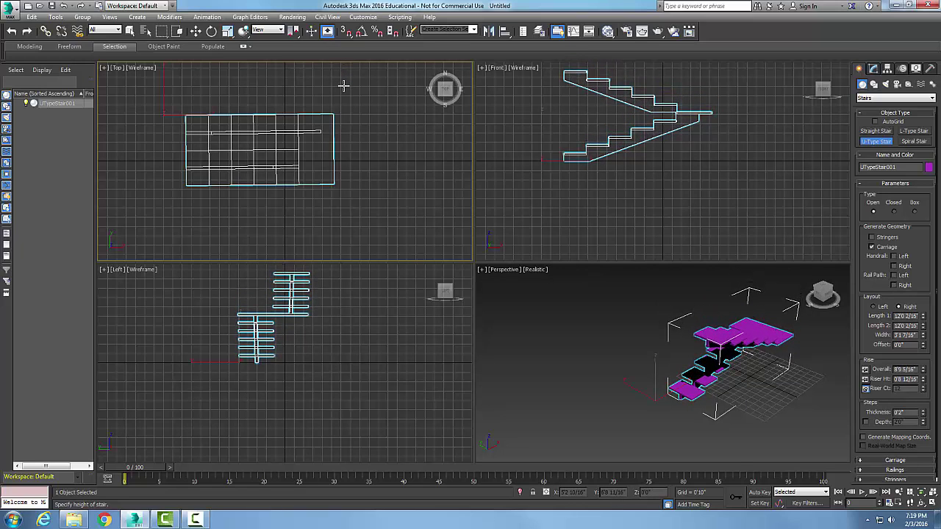
Fix the first stair's height, toggle Top maximized and back, and accidentally build a flat second stair
left_click(342, 85)
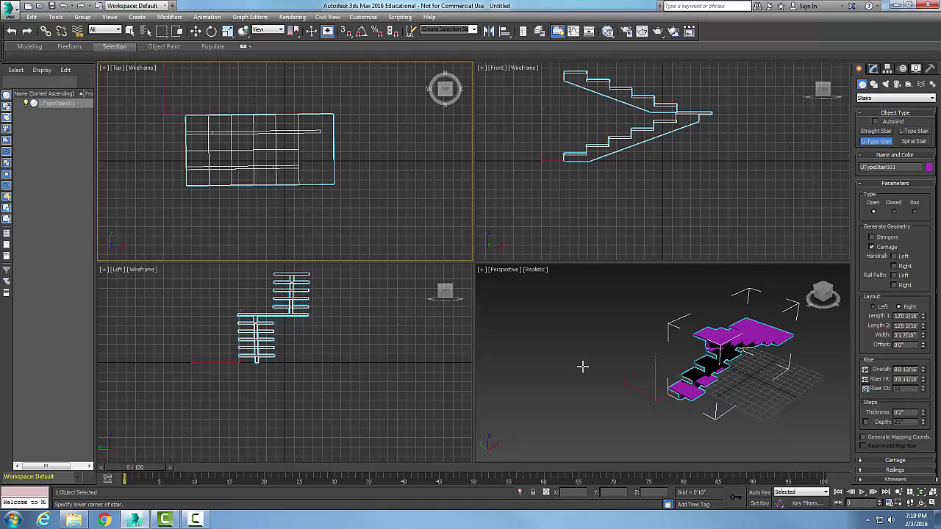
left_click(934, 504)
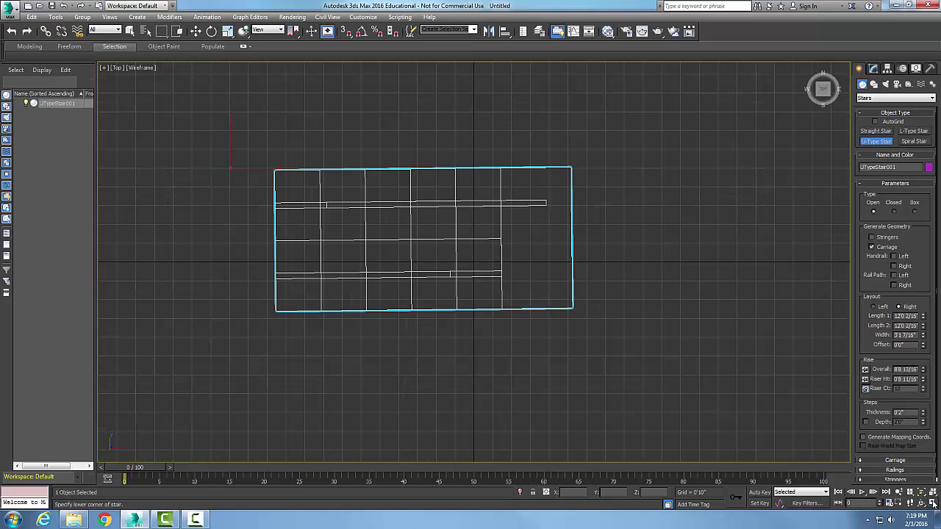
left_click(932, 504)
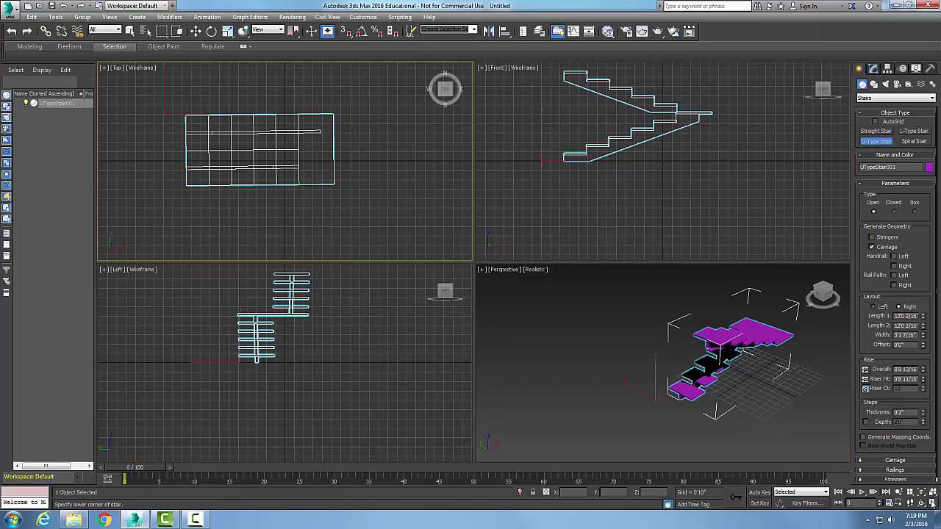
left_click(601, 363)
left_click_drag(601, 363, 932, 506)
left_click(931, 505)
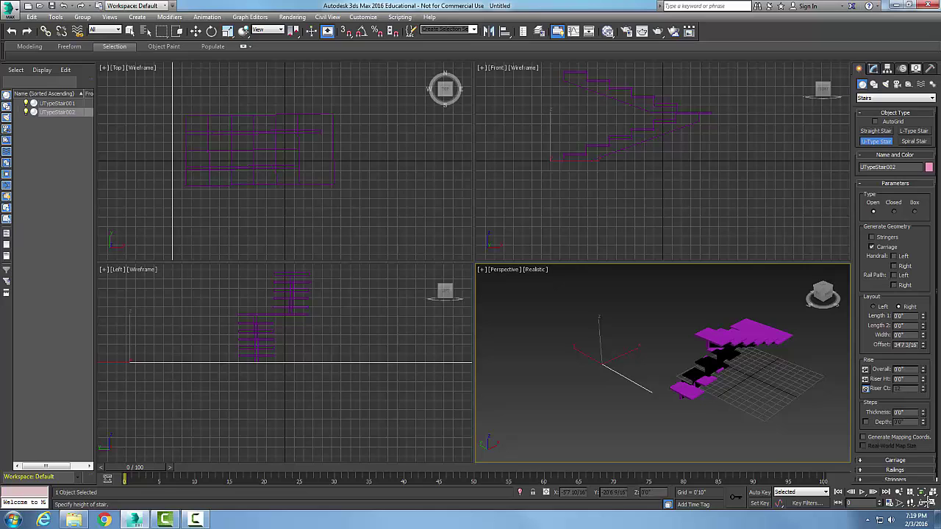
left_click(931, 503)
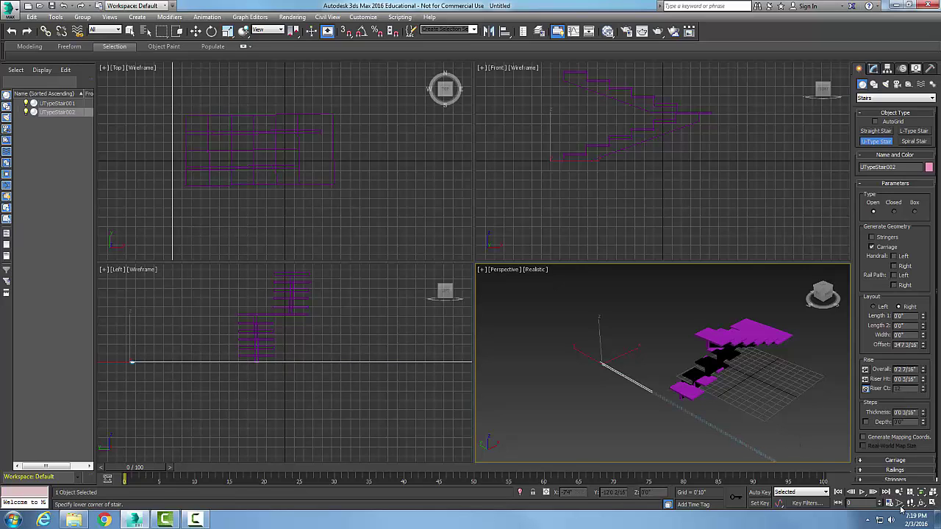
Maximize the Perspective viewport and pan and zoom in on the stairs
left_click(931, 503)
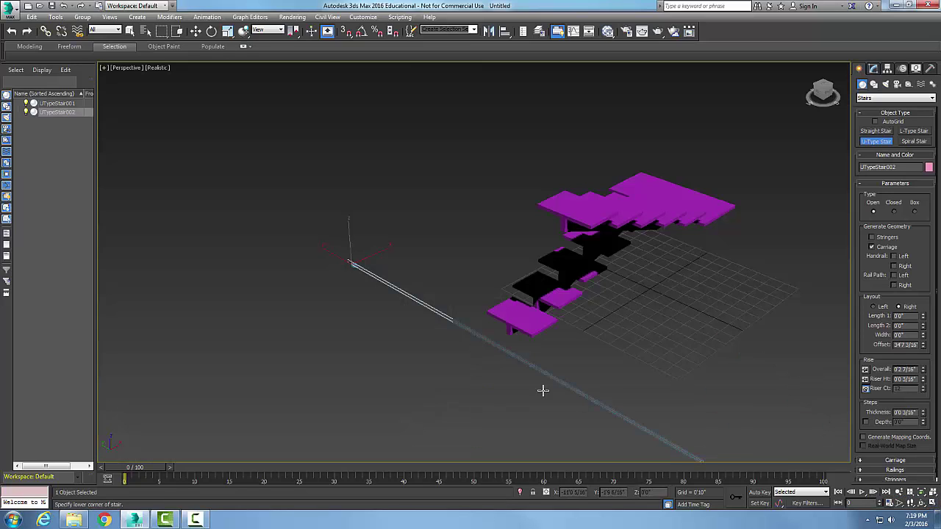
middle_click_drag(579, 326, 532, 351)
scroll(531, 350, "up", 3)
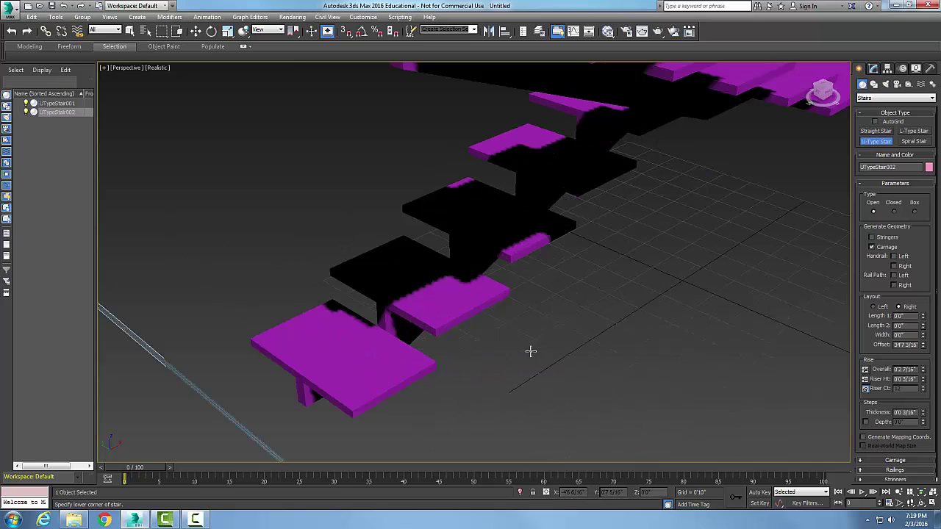
scroll(529, 349, "down", 2)
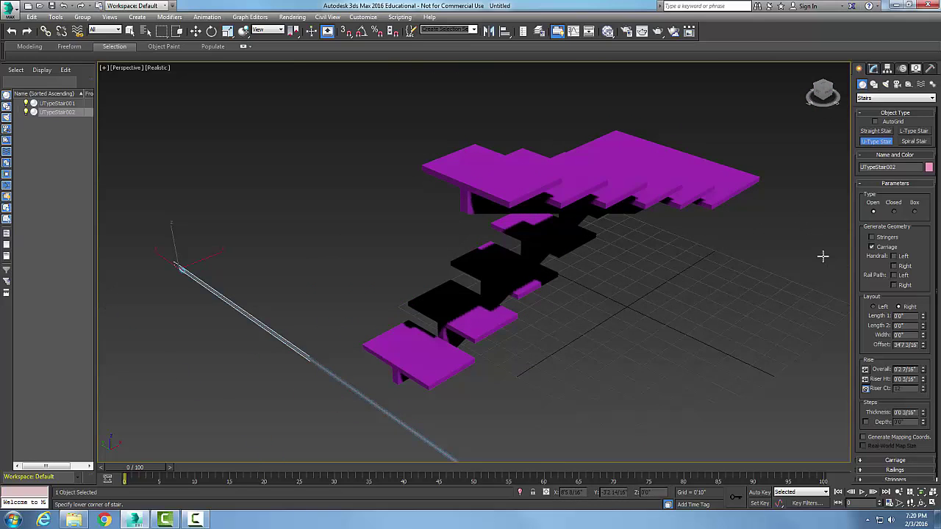
left_click_drag(609, 193, 560, 178)
Select UTypeStair001 and set its overall rise to 8'0" in the Modify panel
key("ctrl+z")
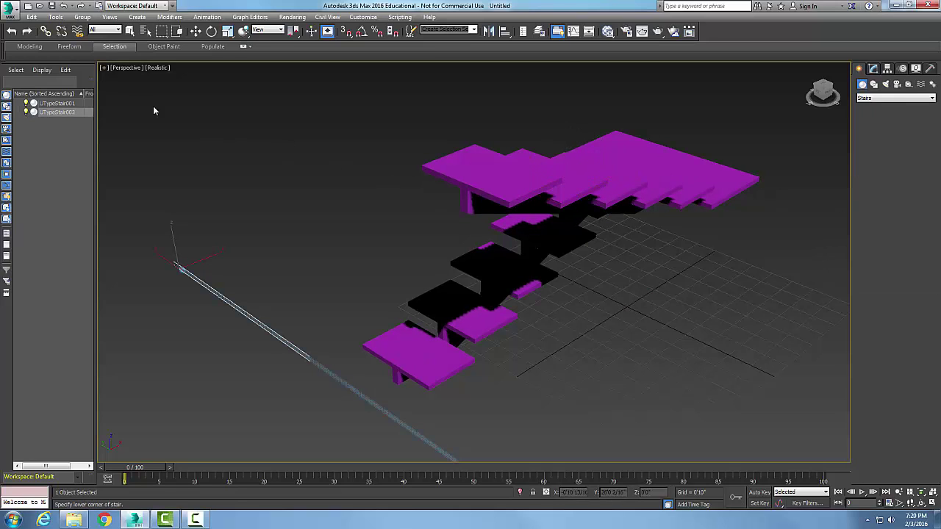
left_click(131, 31)
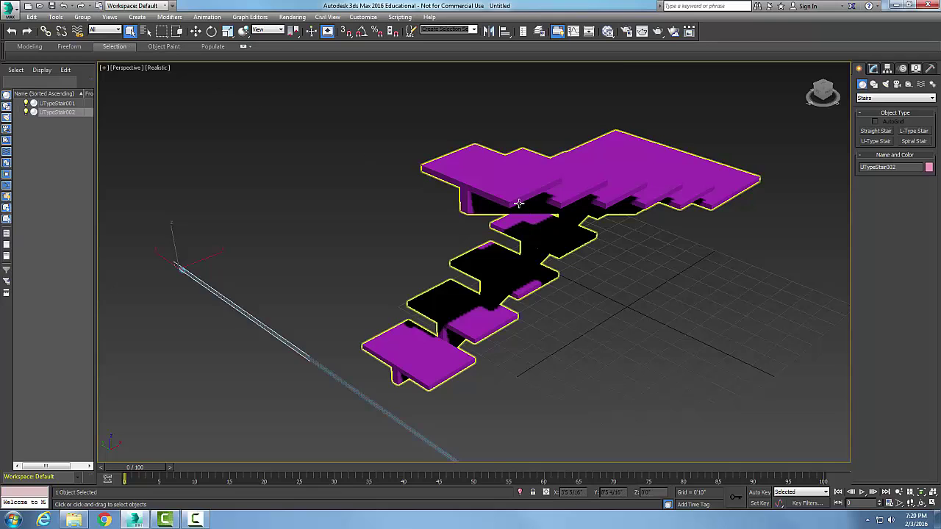
left_click(650, 220)
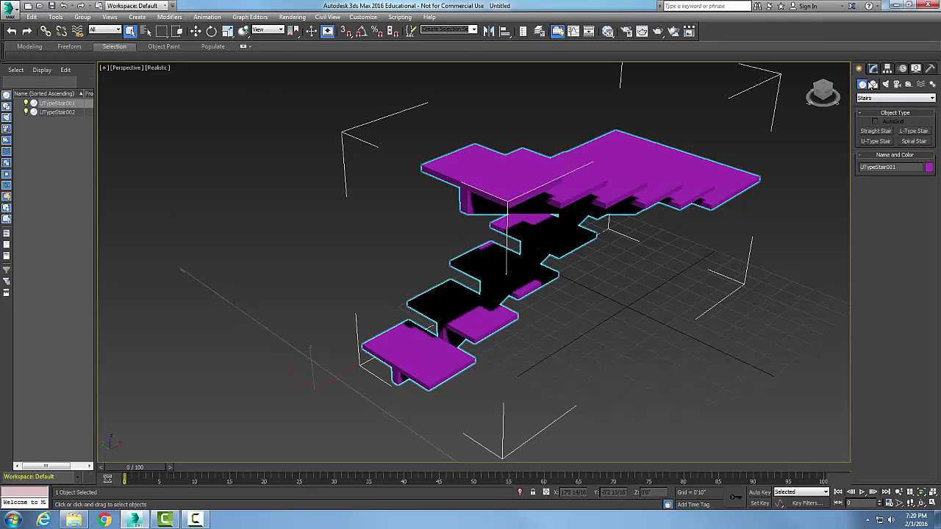
left_click(874, 68)
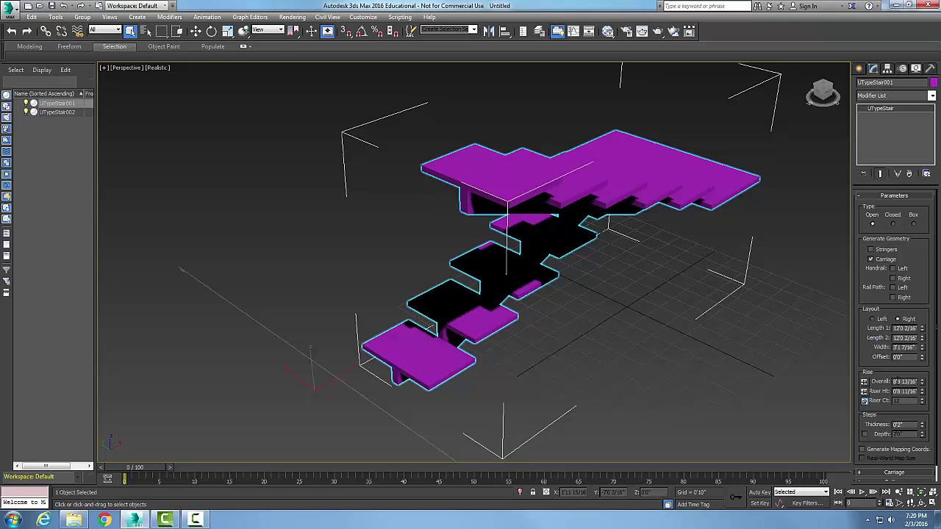
double_click(897, 382)
type("1")
double_click(909, 393)
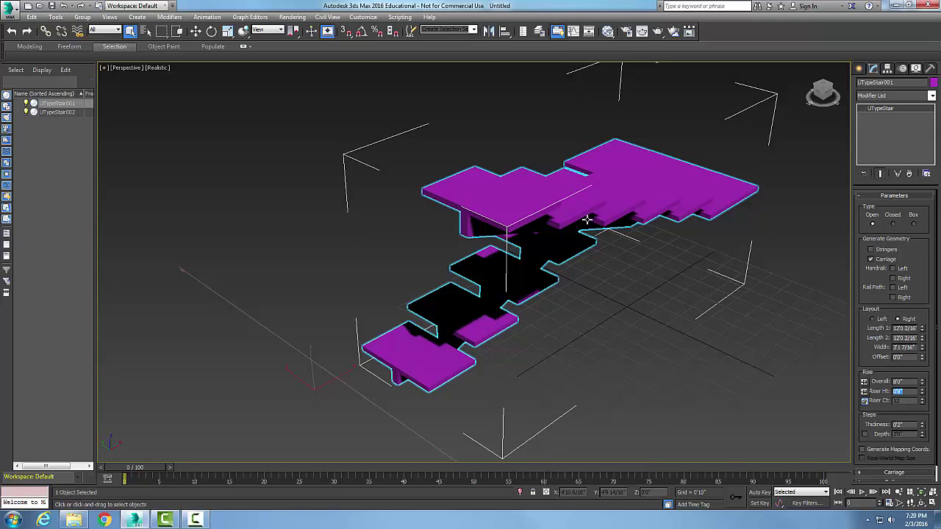
Try the Closed and Box types, keep Open, and enable stringers and carriage
left_click(894, 225)
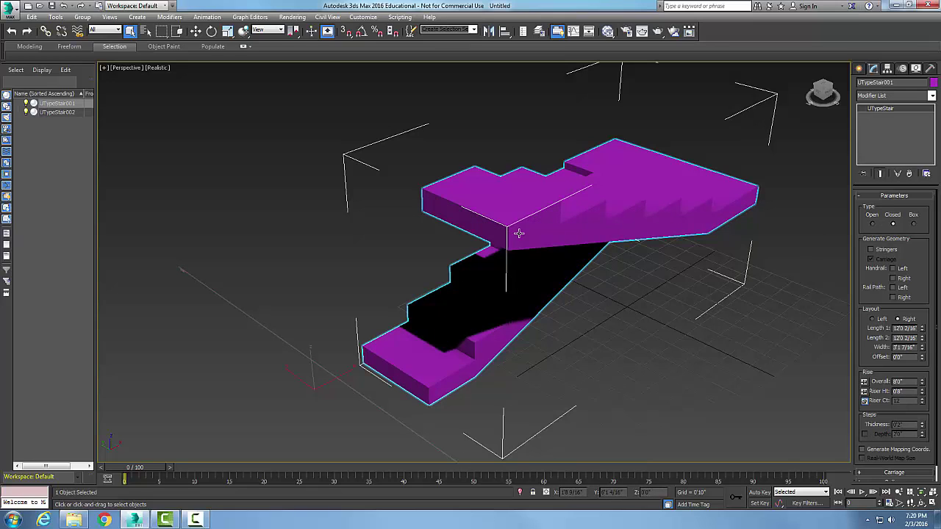
left_click(914, 225)
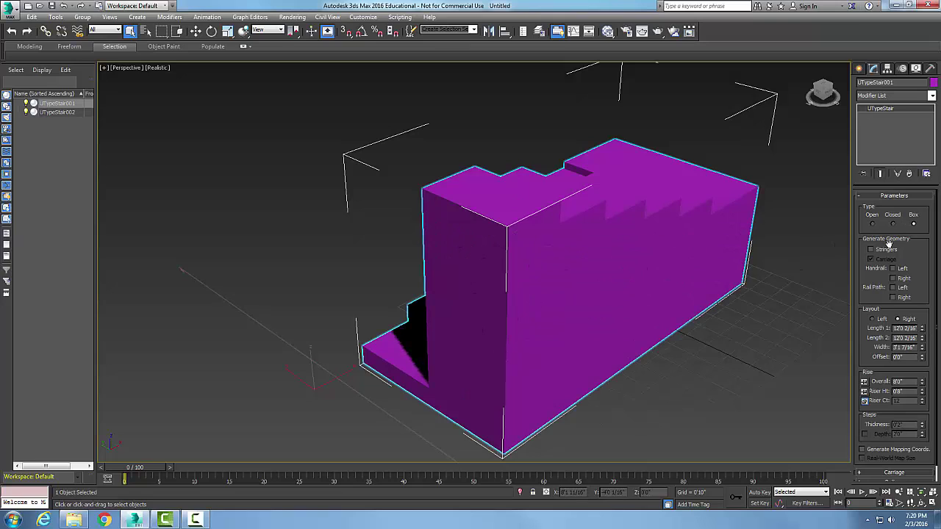
left_click(873, 225)
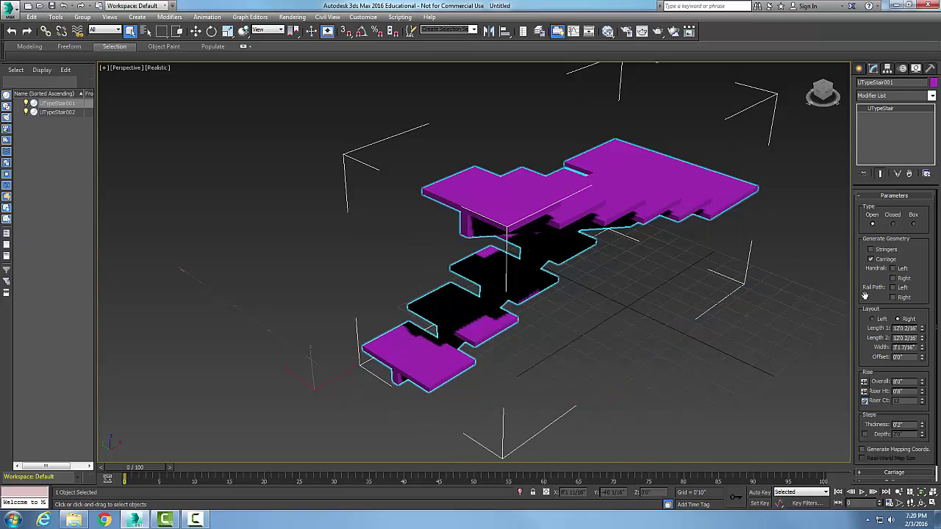
left_click(871, 250)
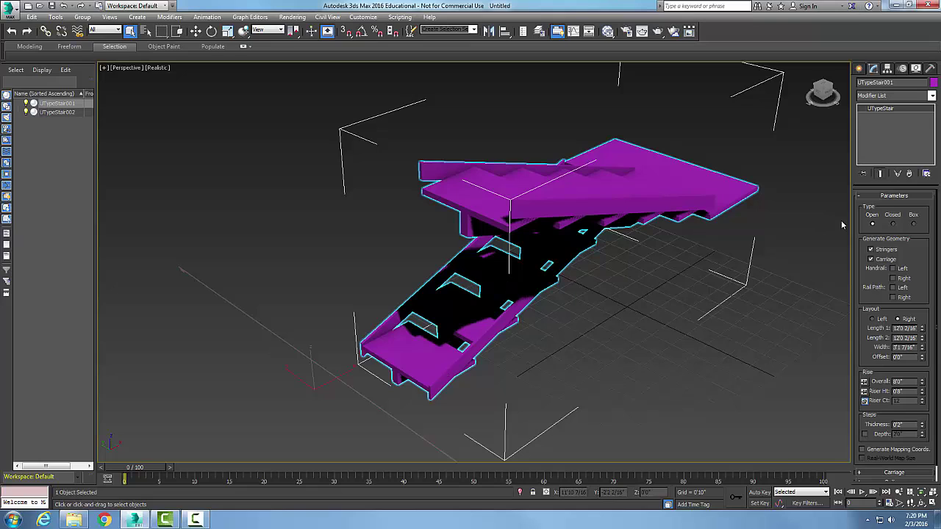
left_click(871, 259)
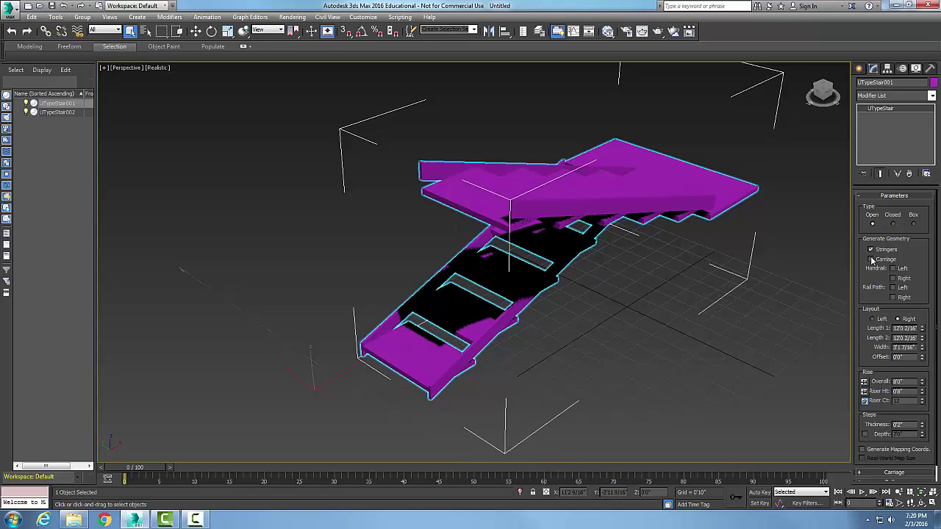
left_click(871, 260)
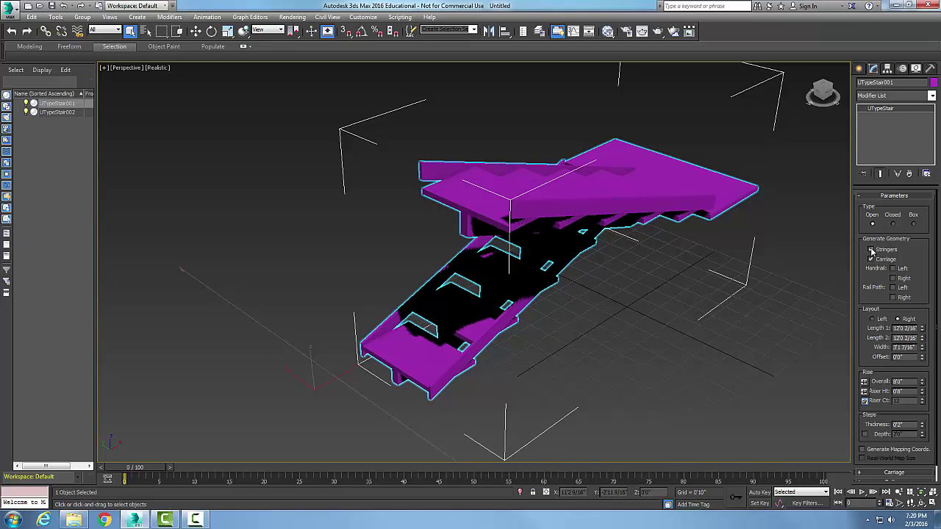
Turn on left and right handrails and left and right rail paths
left_click(893, 268)
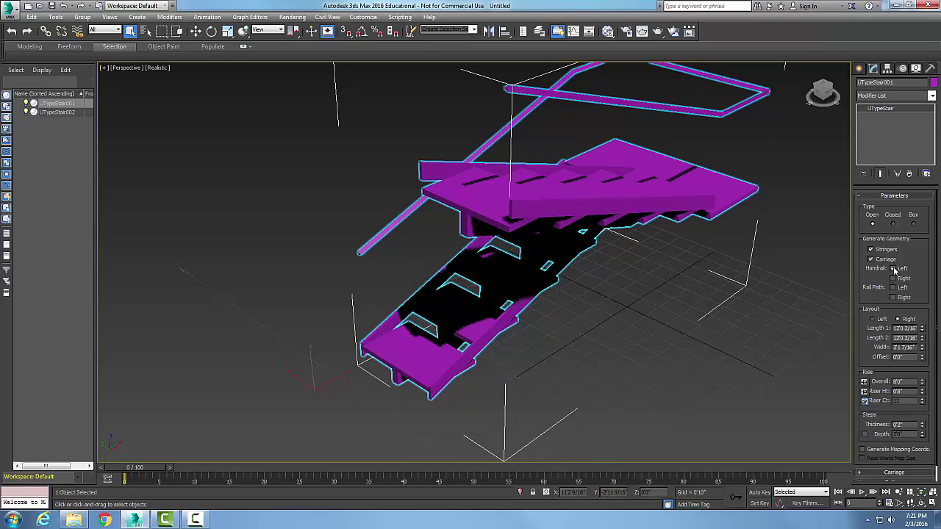
left_click(893, 279)
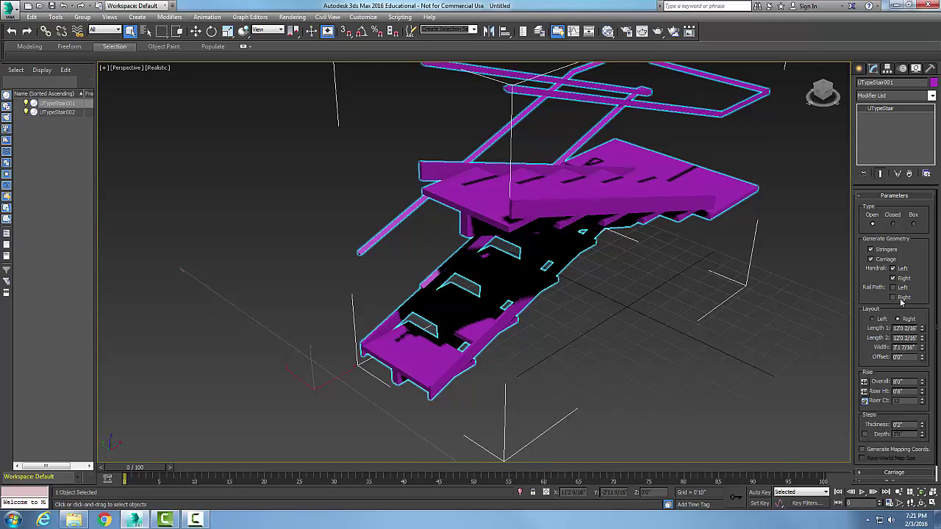
left_click(895, 297)
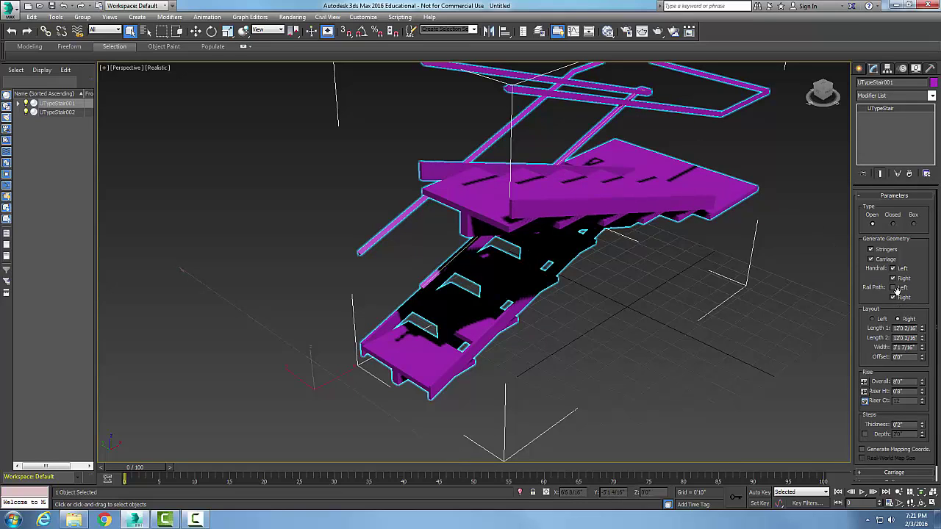
left_click(893, 288)
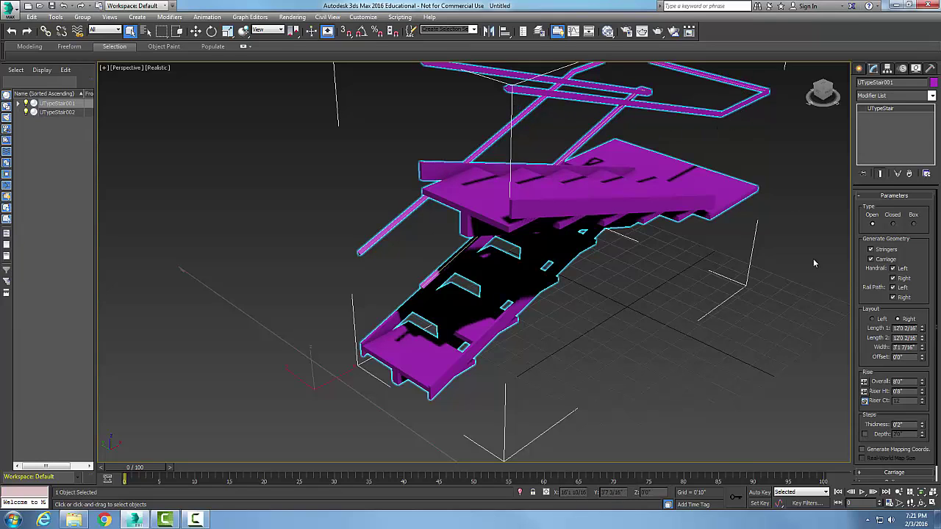
Turn off both rail paths and set the stair layout to Left
left_click(892, 288)
left_click(892, 297)
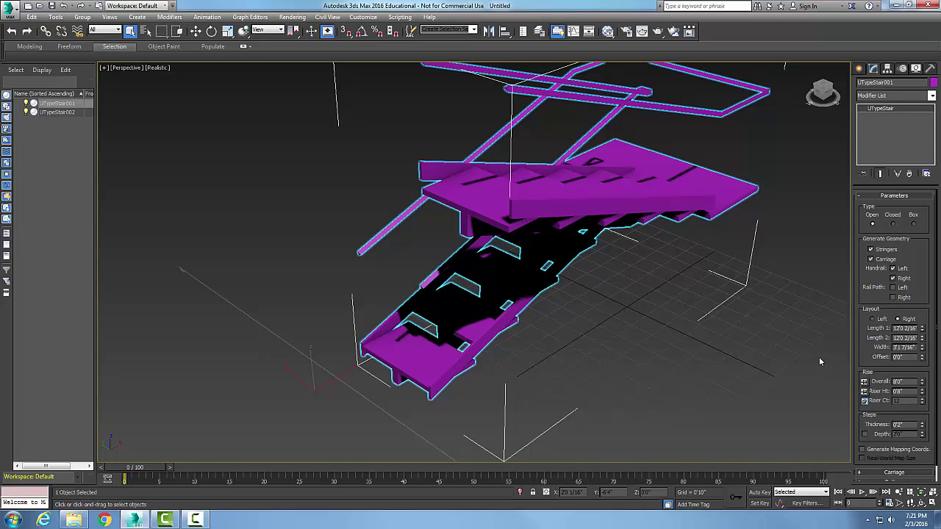
left_click(873, 320)
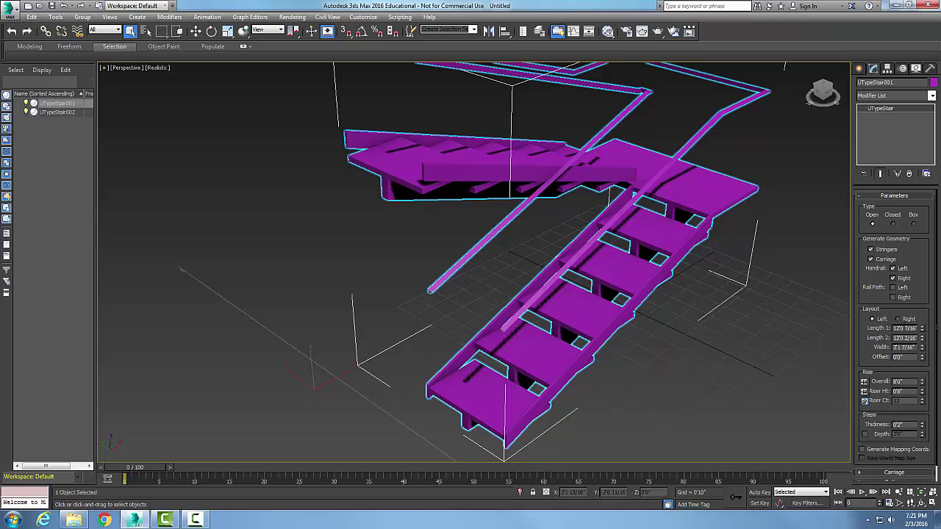
Shorten the Length 1 and Length 2 flights and set the stair width to 3'0"
double_click(904, 328)
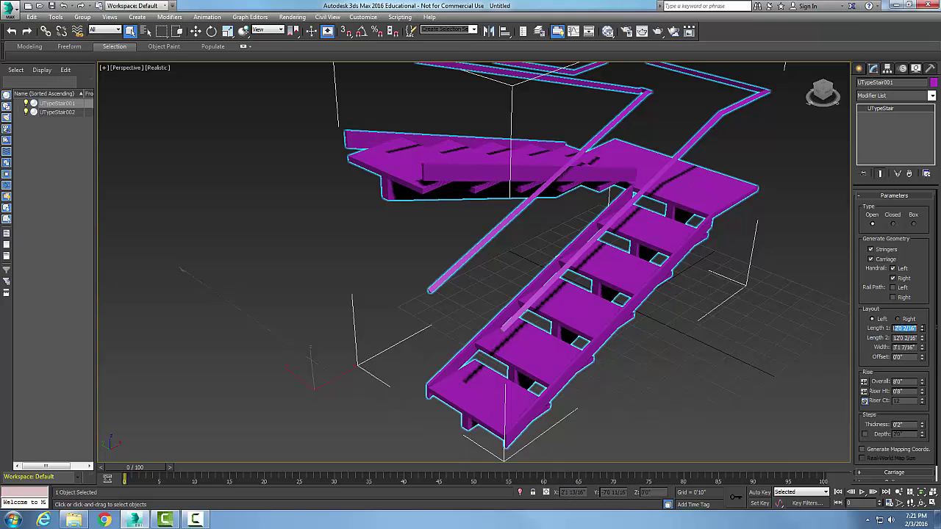
type("10'")
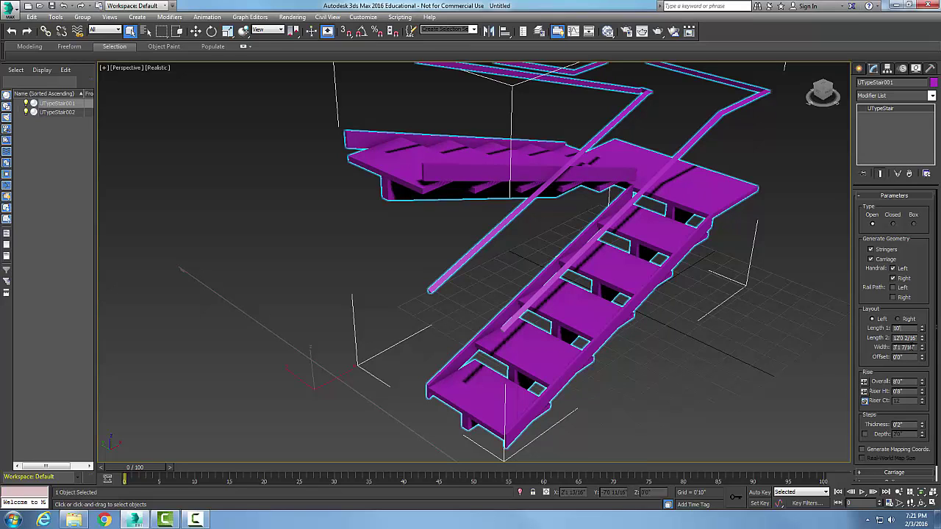
key("Return")
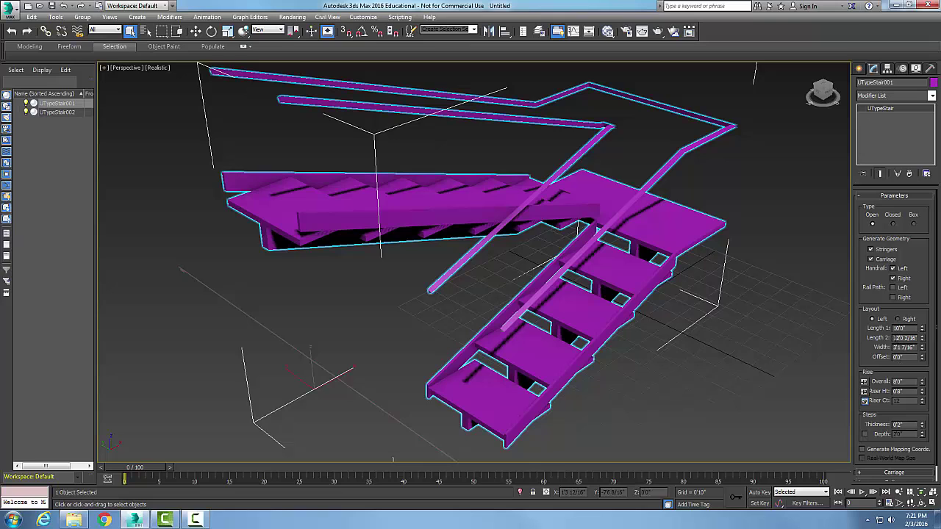
key("Return")
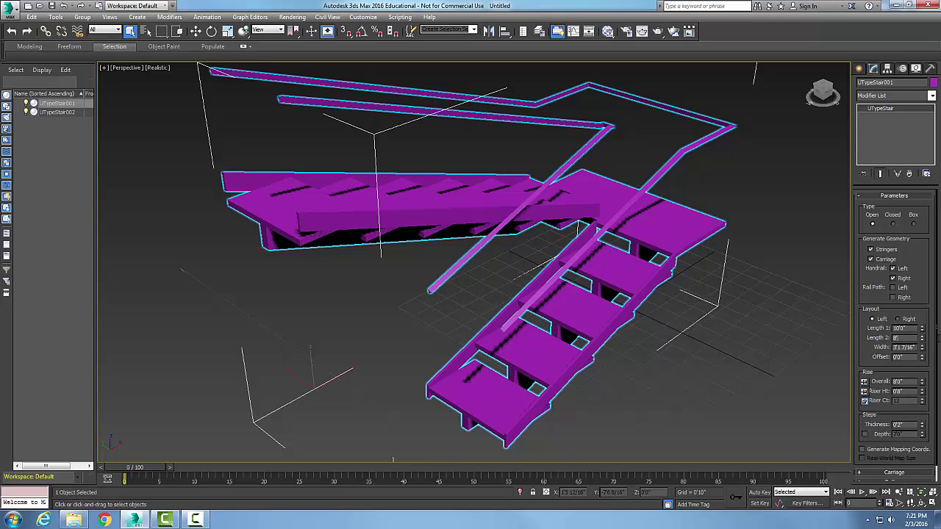
type("3")
key("Return")
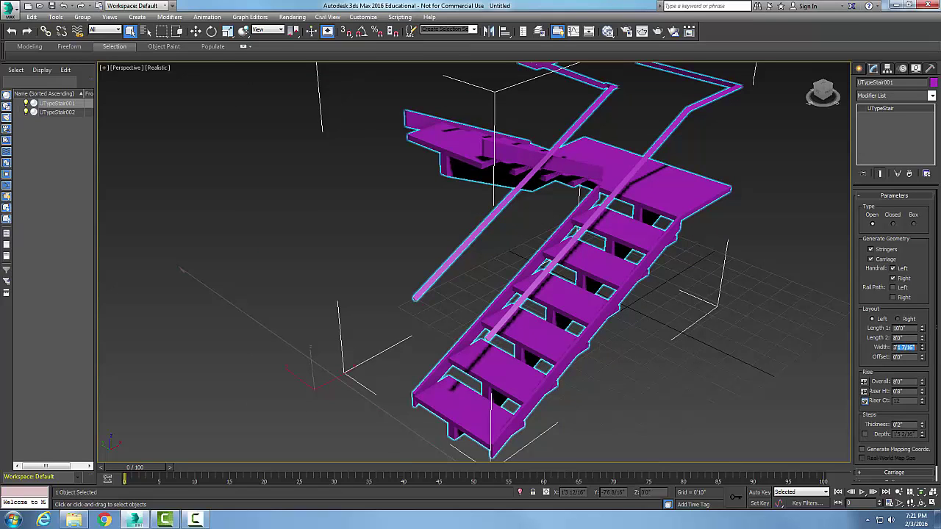
type("3")
key("Return")
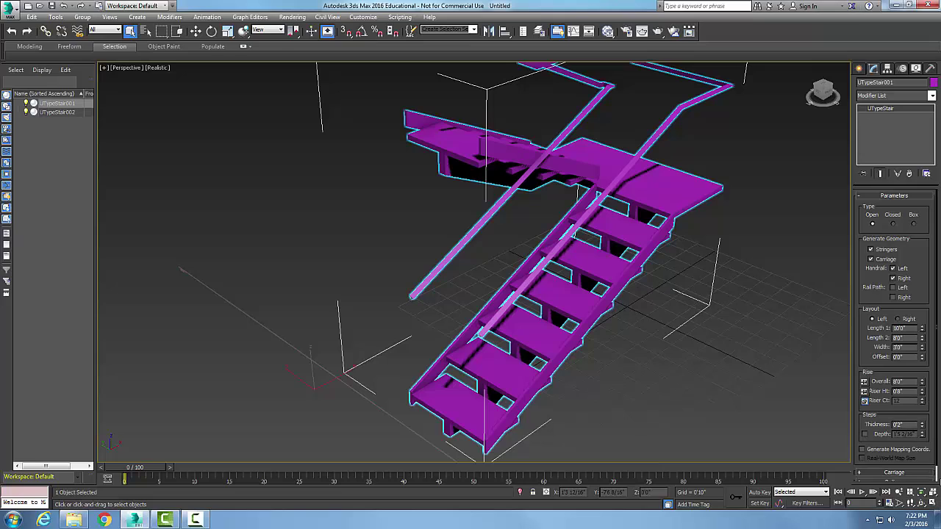
Turn on the carriage and adjust its depth in the Carriage rollout
scroll(937, 476, "down", 1)
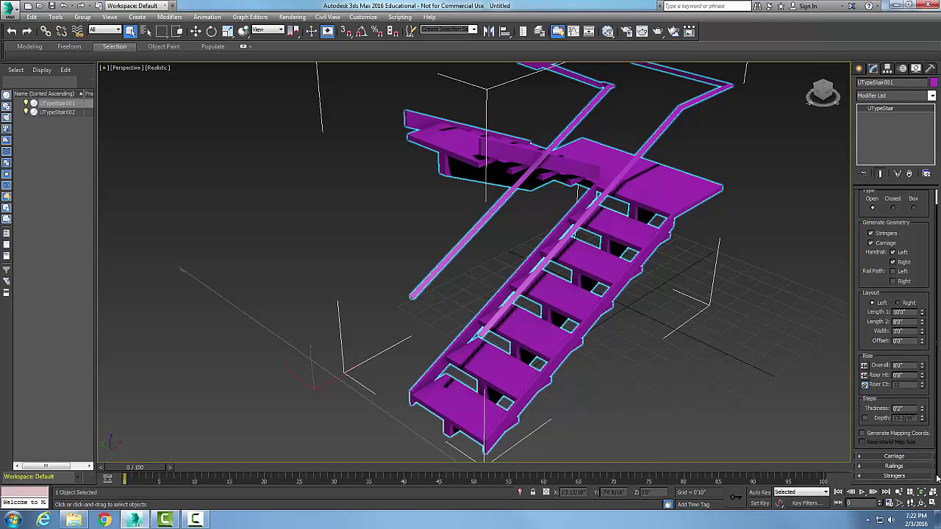
left_click(871, 243)
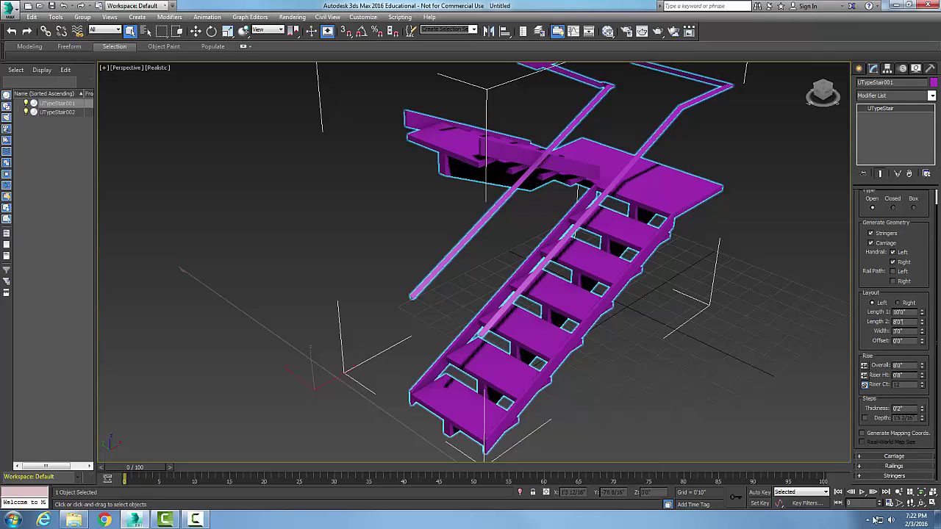
left_click(859, 457)
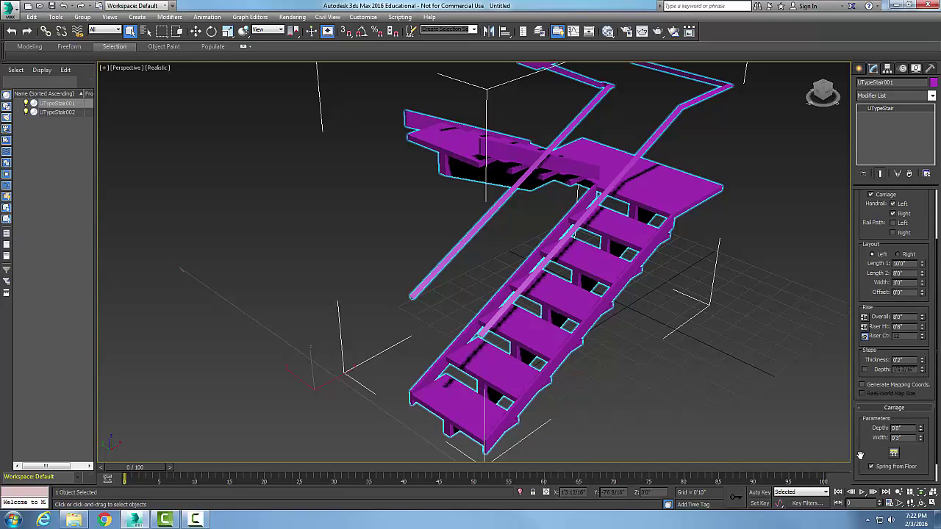
double_click(900, 429)
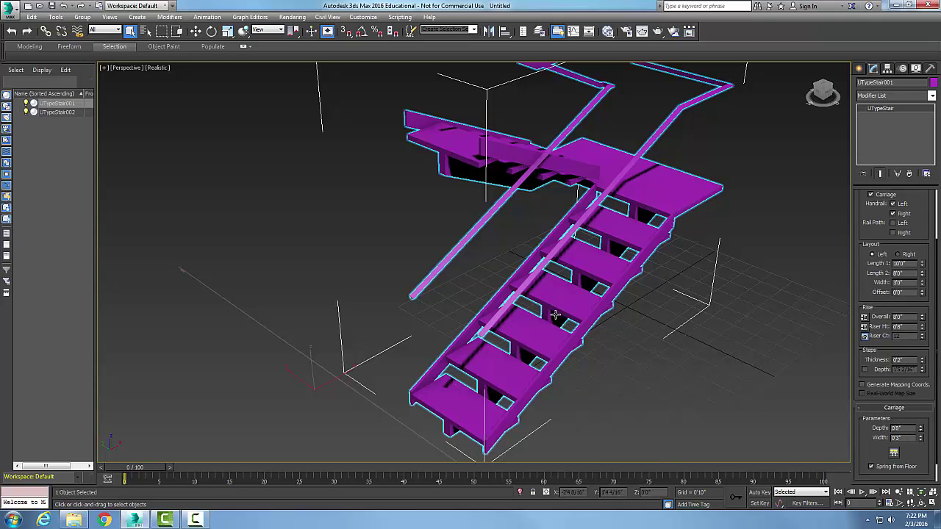
left_click_drag(921, 428, 921, 448)
Expand the Railings and Stringers rollouts to review their settings
scroll(905, 420, "down", 1)
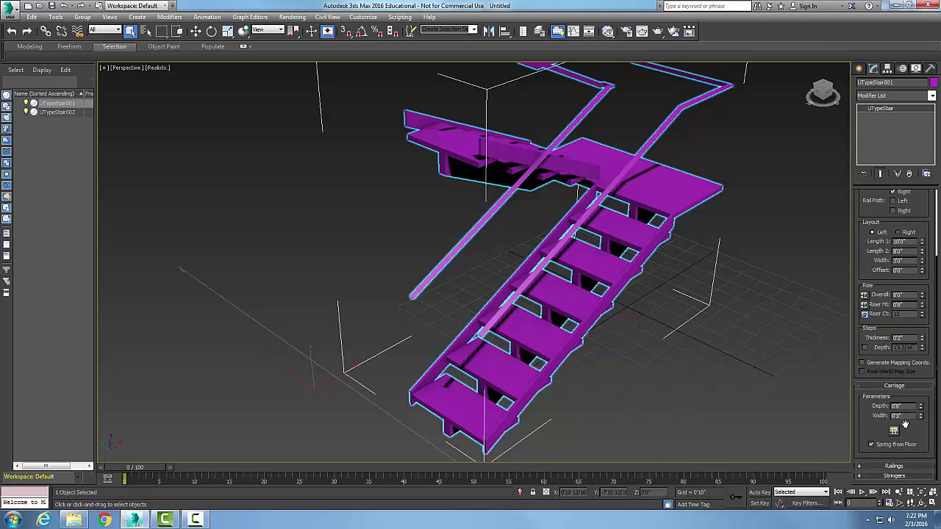
left_click(859, 467)
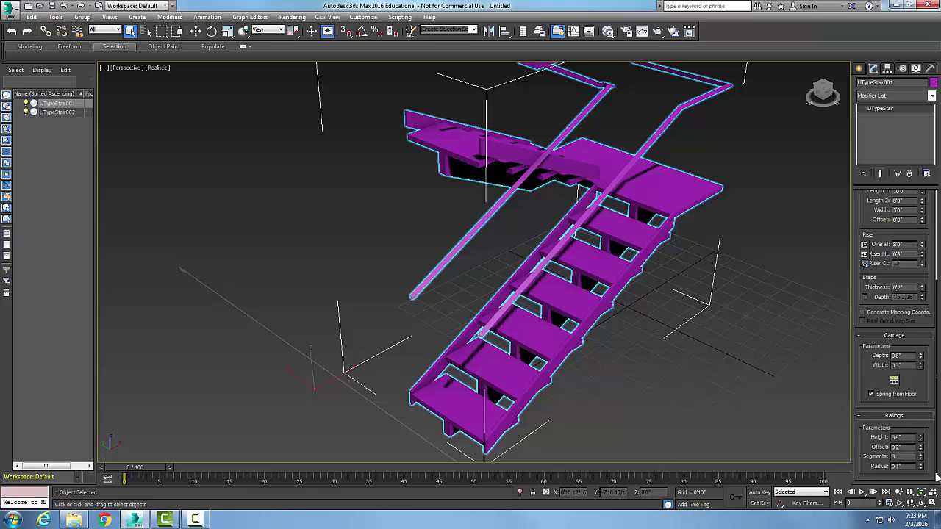
scroll(932, 456, "down", 1)
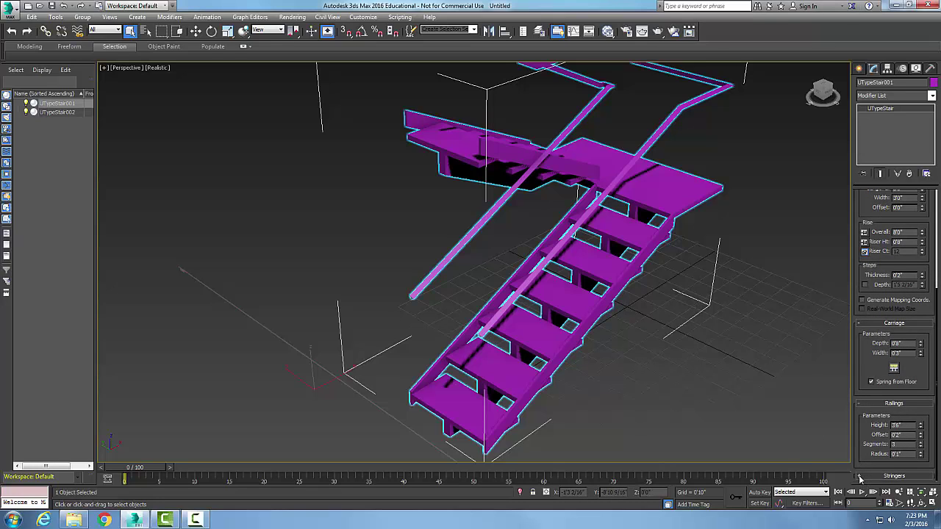
left_click(860, 476)
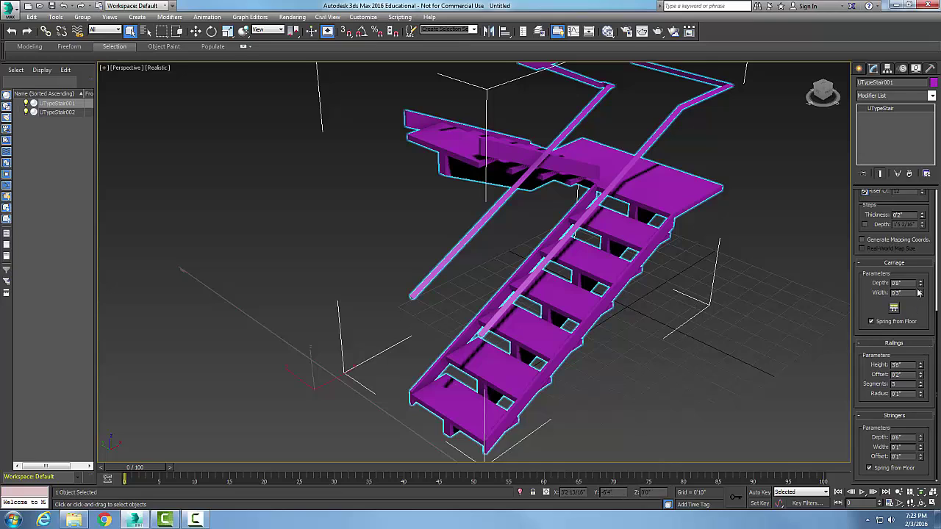
Return to the Create panel and pick Stairs from the Geometry category list
left_click(864, 67)
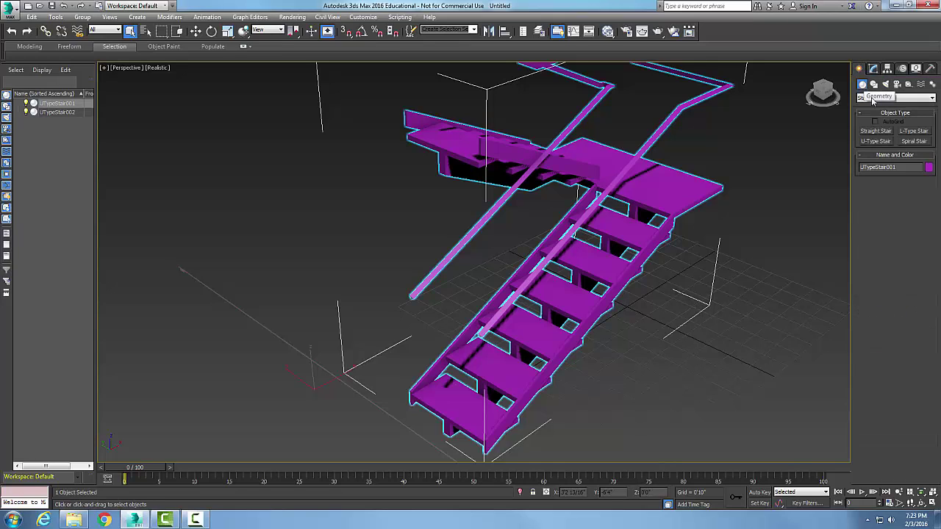
left_click(932, 98)
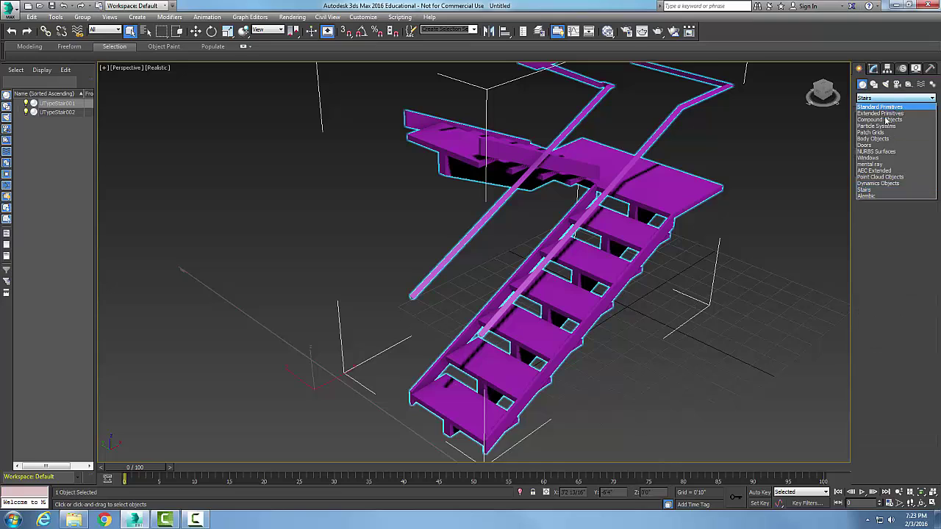
left_click(866, 190)
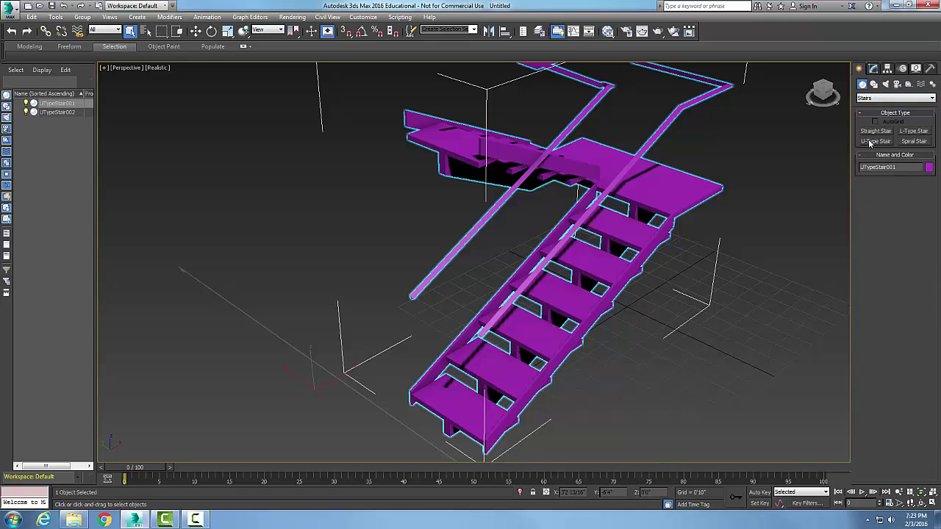